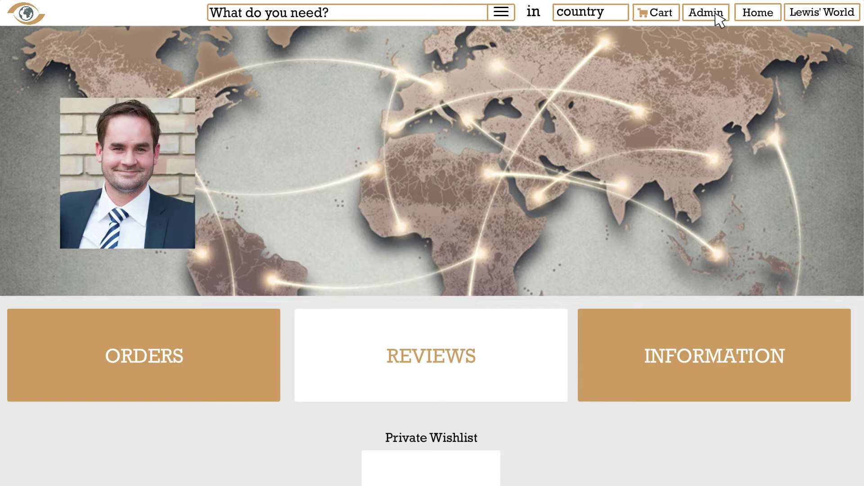
# Go to the shop's admin dashboard and expand the Settings submenu in the sidebar.
pyautogui.click(717, 15)
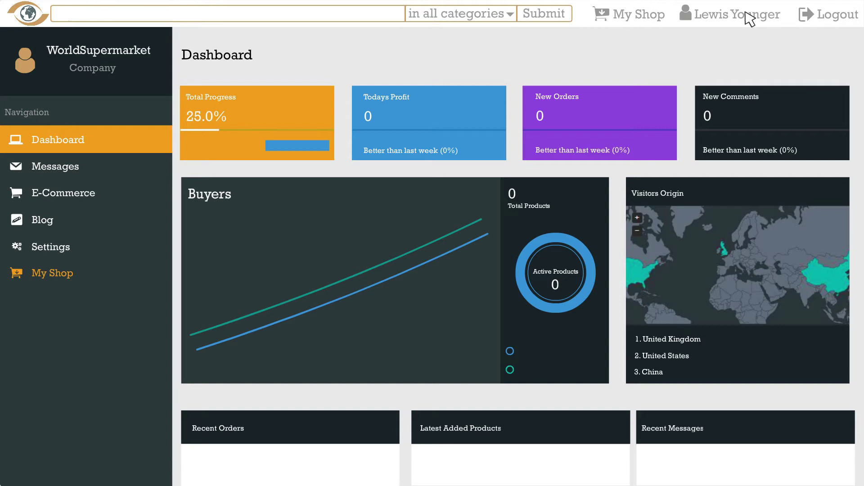
pyautogui.click(135, 244)
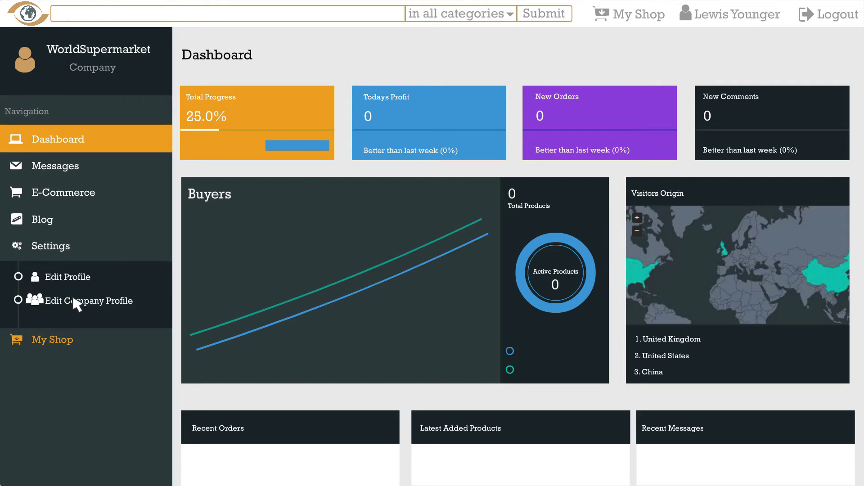
# In Edit Company Profile, enter the shop's PayPal e-mail and orders e-mail addresses.
pyautogui.click(77, 305)
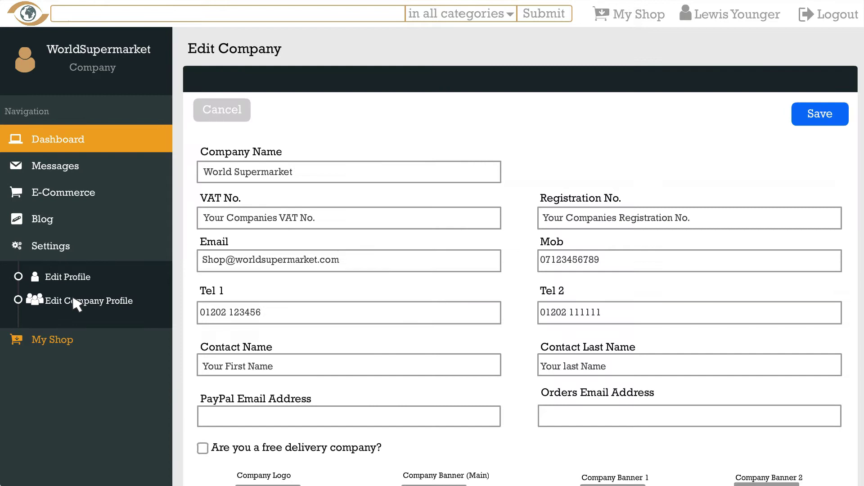
pyautogui.click(331, 419)
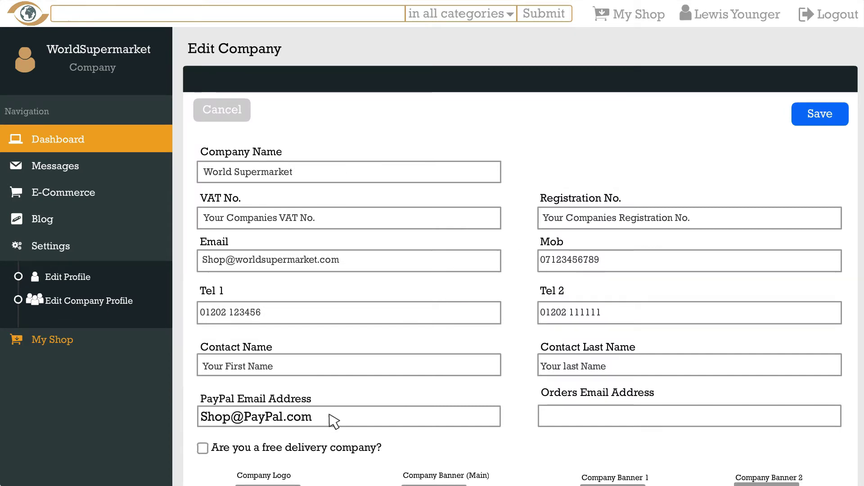
pyautogui.click(679, 421)
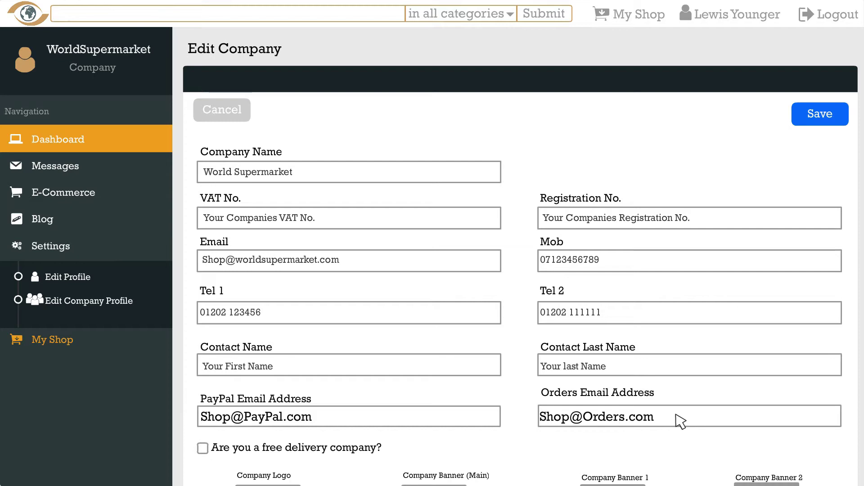
pyautogui.scroll(-2, 681, 422)
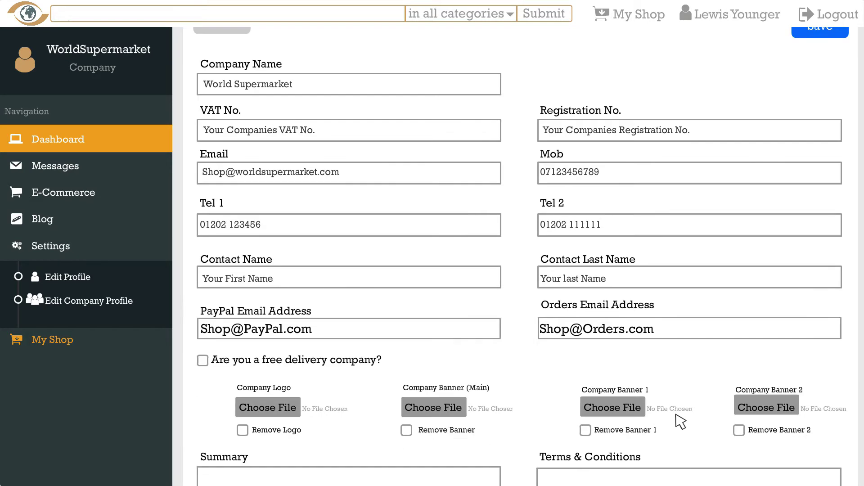
# Choose the eye-and-globe image file as the Company Logo.
pyautogui.click(268, 408)
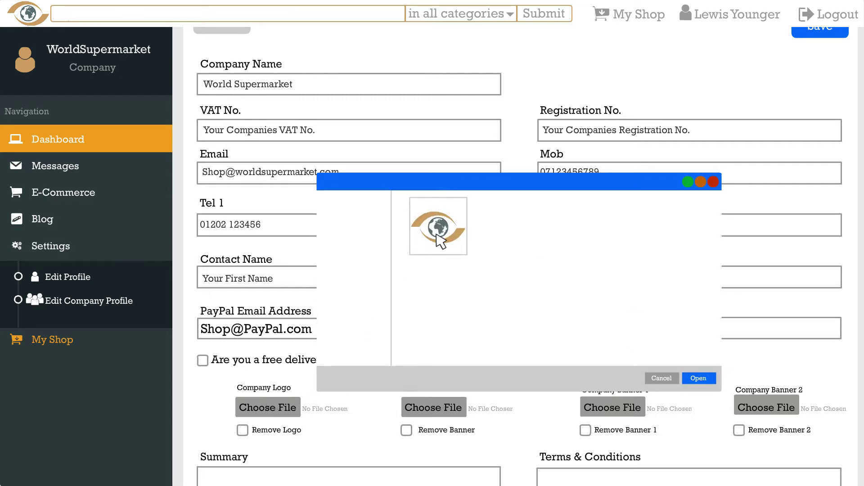
pyautogui.click(700, 379)
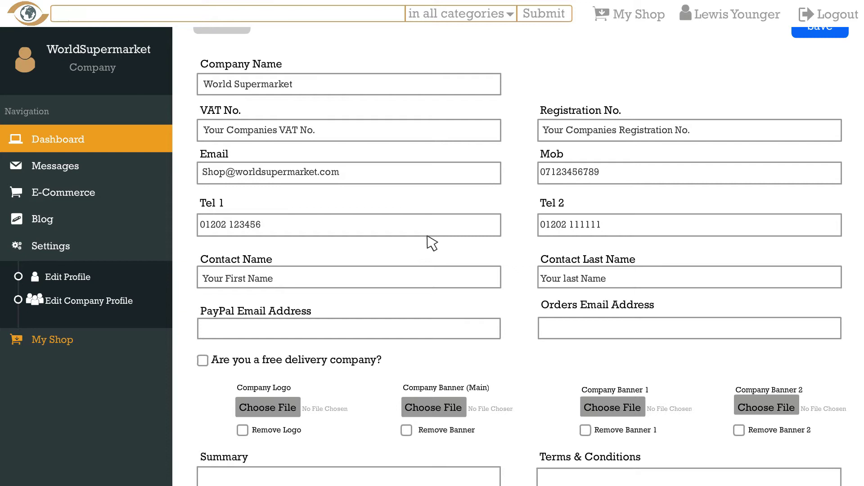
# Trim the pasted YouTube link to ID ep0Ifmfxwa4 in Company Video and save the profile.
pyautogui.scroll(-9, 432, 243)
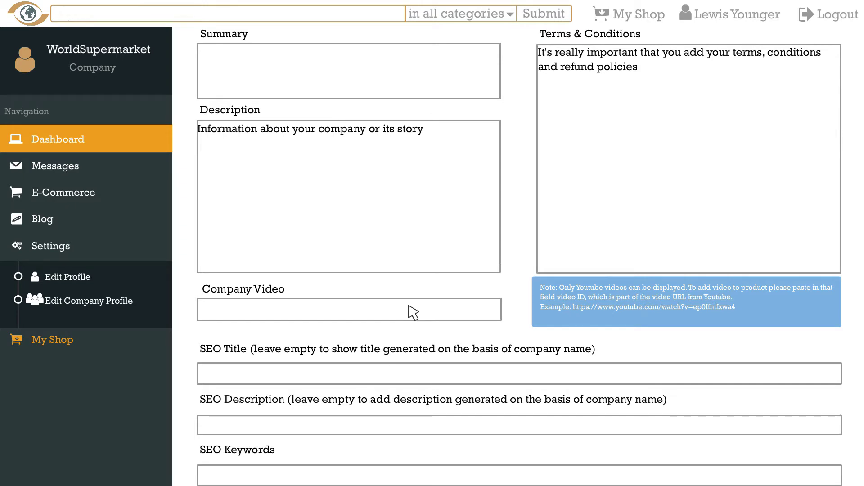
pyautogui.write('www.youtube.com/watch?v=ep0Ifmfxwa4')
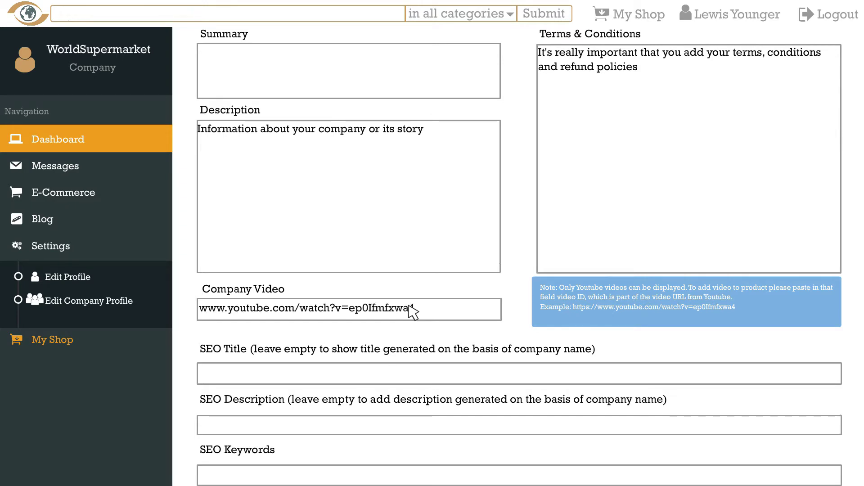
pyautogui.doubleClick(405, 308)
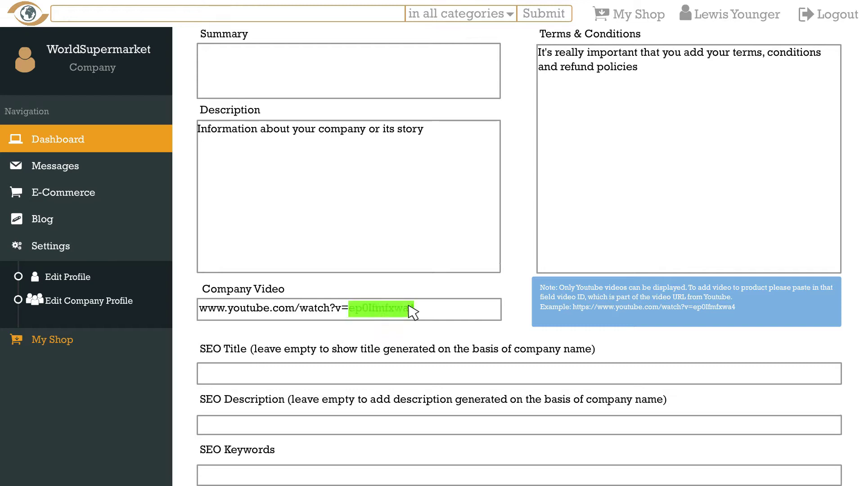
pyautogui.hotkey('ctrl', 'c')
pyautogui.hotkey('ctrl', 'a')
pyautogui.hotkey('ctrl', 'v')
pyautogui.scroll(-6, 414, 312)
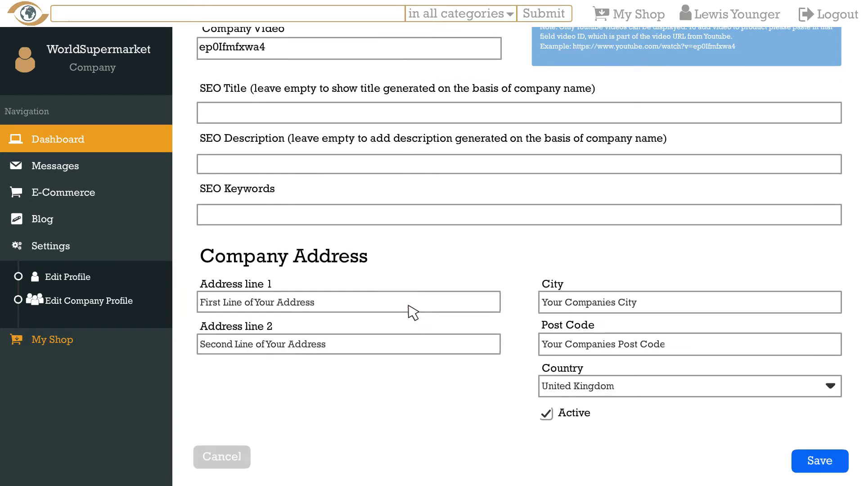
pyautogui.click(820, 461)
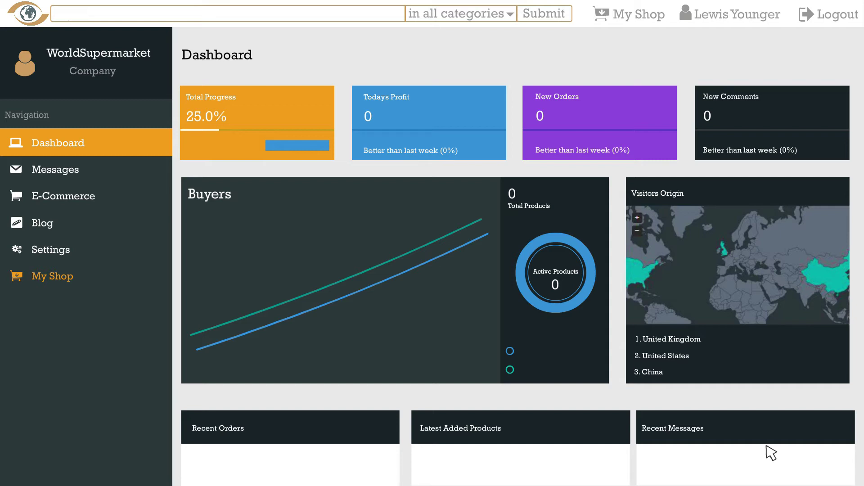
# Add a product named 'Chateau Chadeuil Red Wine' with SKU RW-7523, then browse for its main image.
pyautogui.click(127, 189)
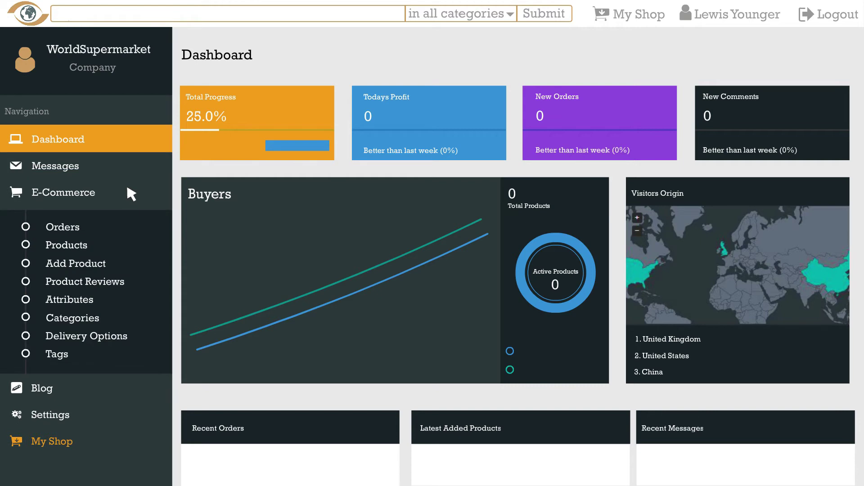
pyautogui.click(98, 267)
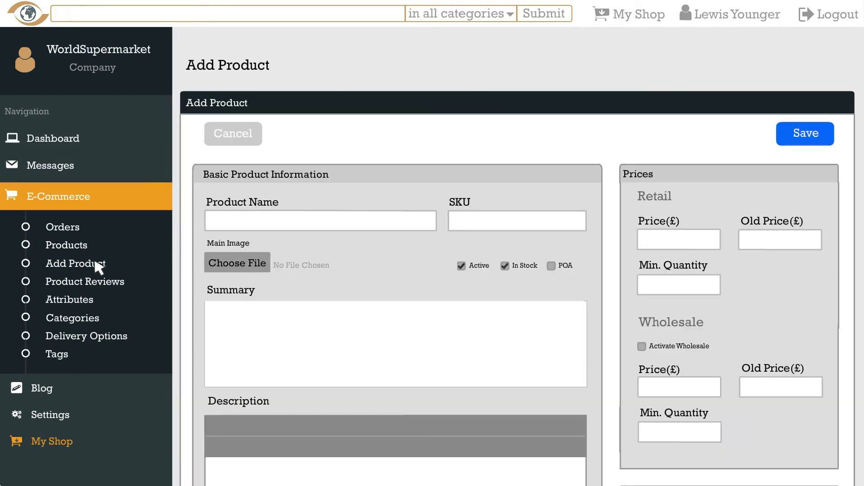
pyautogui.click(327, 222)
pyautogui.write('Chateau Chadeuil Red Wine')
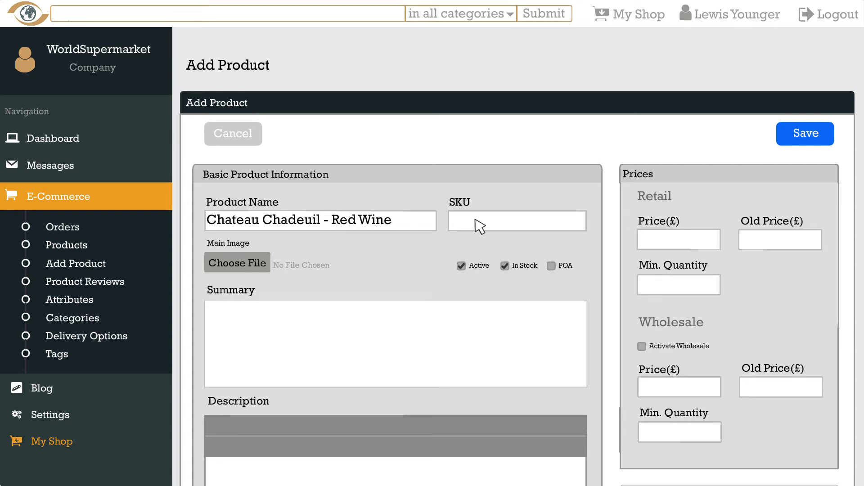
pyautogui.click(531, 226)
pyautogui.write('RW-7523')
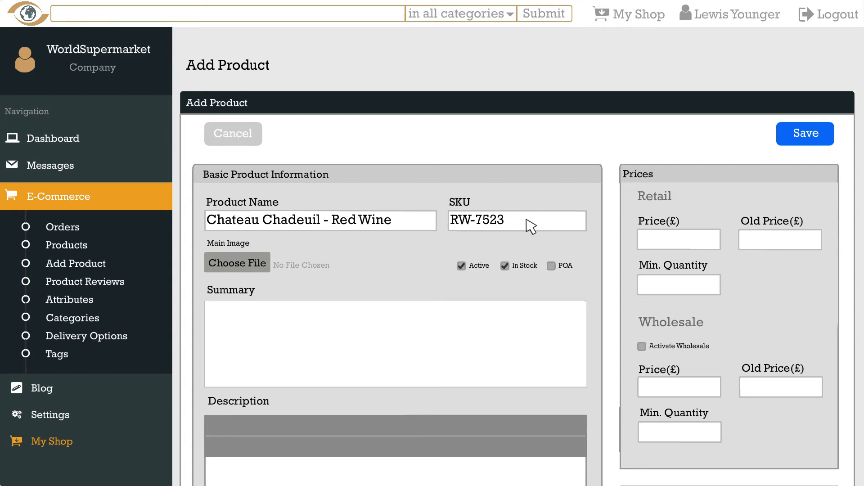
pyautogui.click(258, 268)
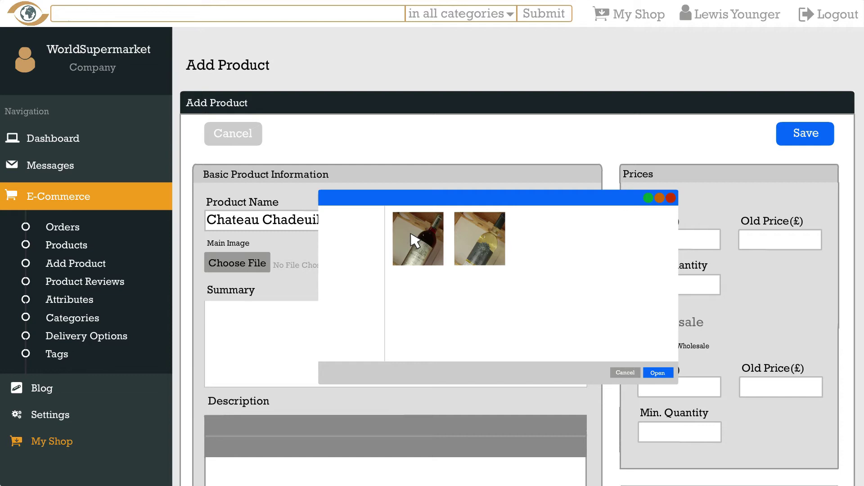
# Use the red wine bottle photo as the main image and close the product table preview.
pyautogui.click(658, 373)
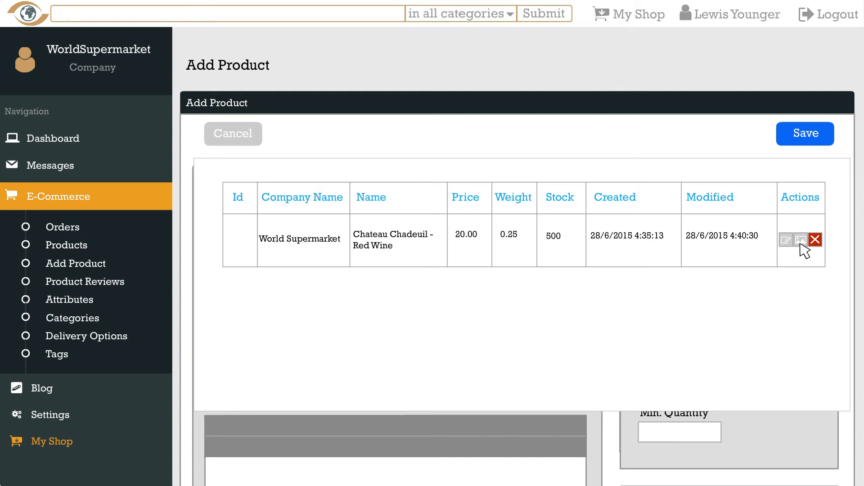
pyautogui.click(800, 245)
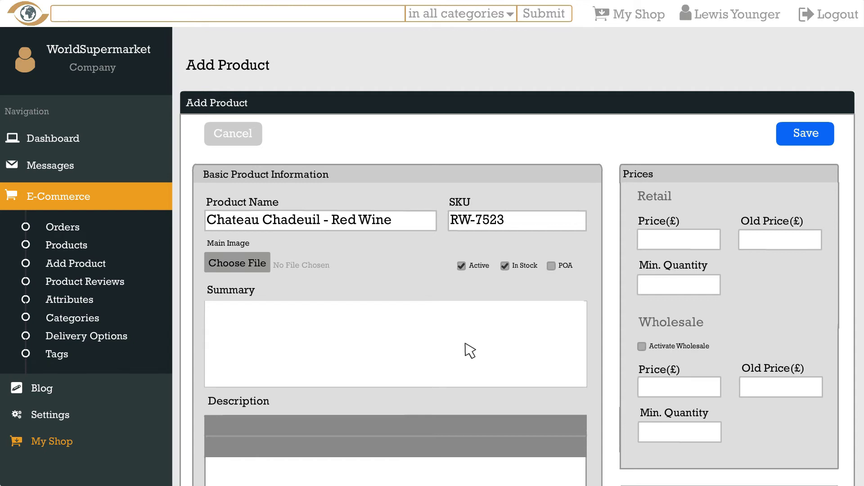
# Write a summary urging unique text, noting Google dislikes duplicate content, with a 400-character limit.
pyautogui.click(470, 351)
pyautogui.write('Please make sure')
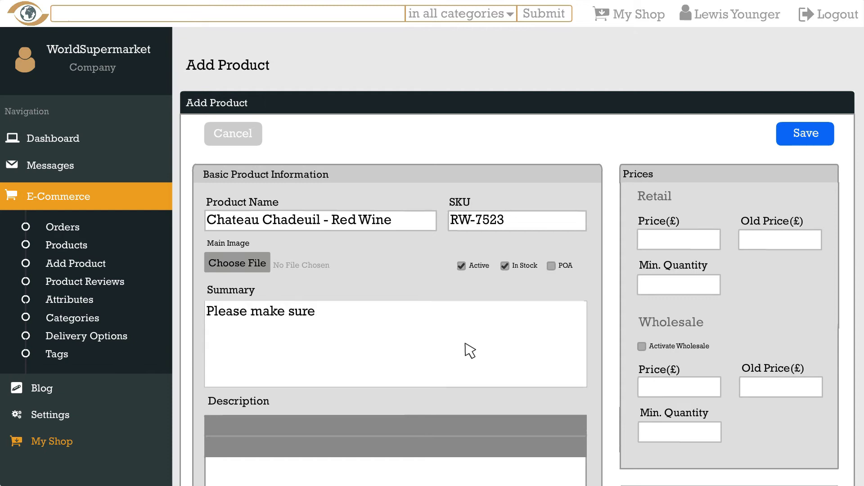
pyautogui.write(' you create unique text for these...')
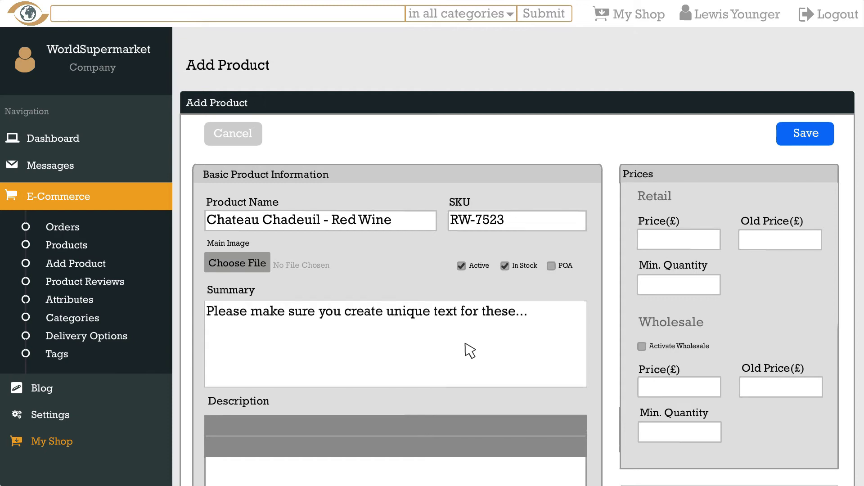
pyautogui.press('Return')
pyautogui.press('Return')
pyautogui.write('Google is a stickler and do')
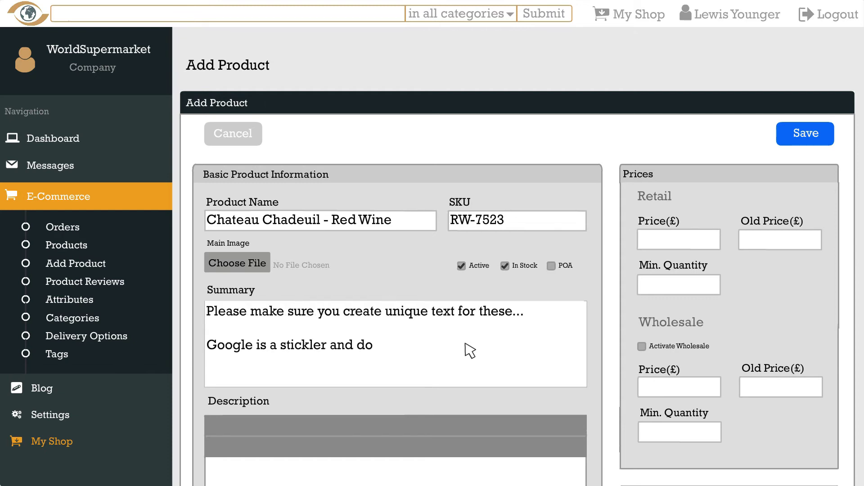
pyautogui.write("esn't like it when you use the same content across the web...")
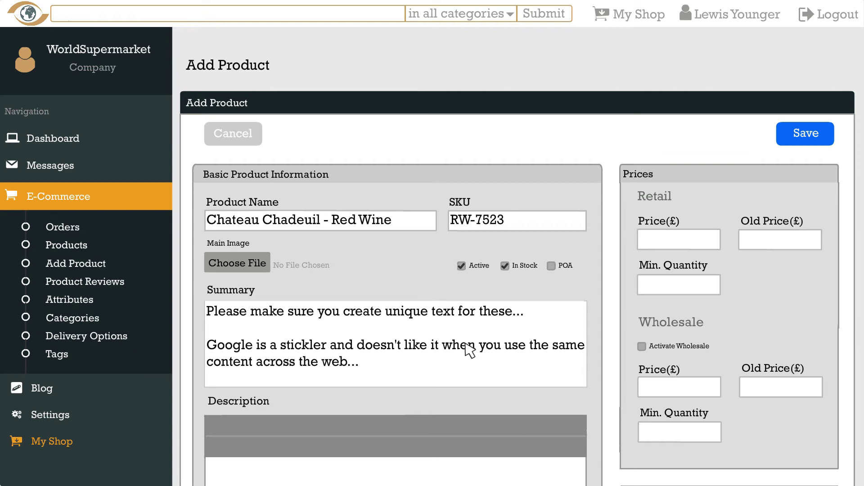
pyautogui.write('Limit of 400 characters')
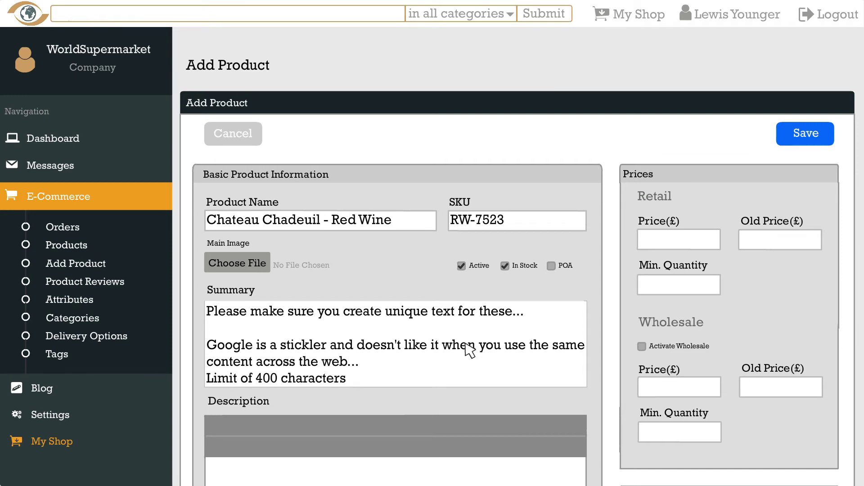
# Fill the Specification with 'Measurements, materials, components, electrical outputs or other general contents..'.
pyautogui.scroll(-10, 469, 350)
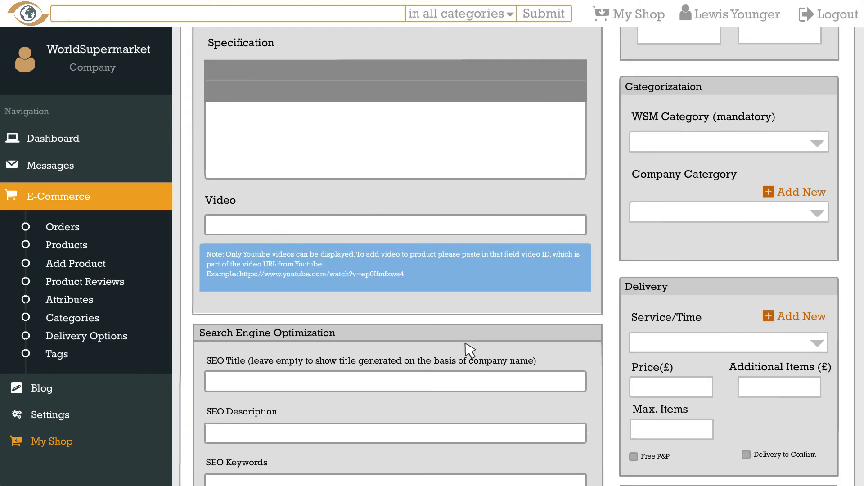
pyautogui.click(405, 152)
pyautogui.write('Measurements, materials,')
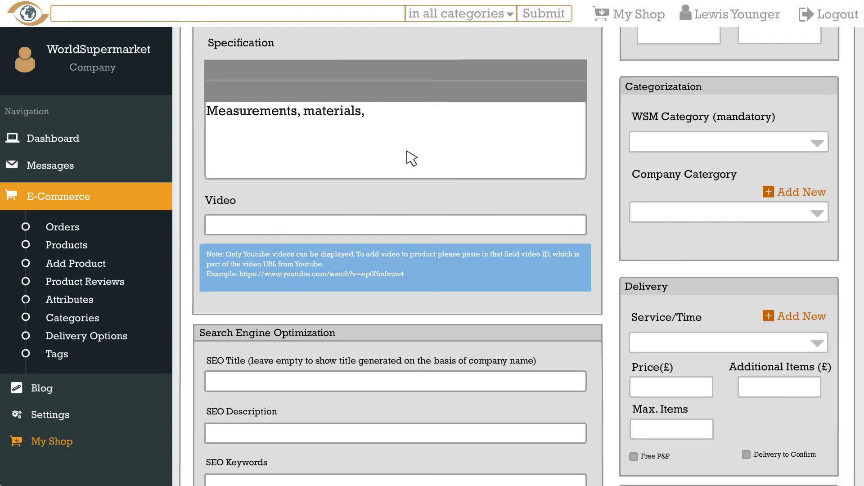
pyautogui.write(' components, electrical outputs or other general contents...')
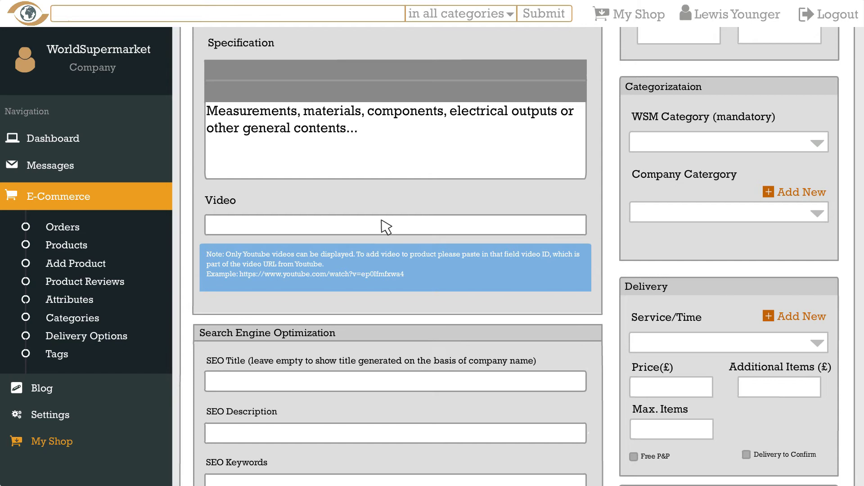
# Enter Yrb38eTp as the product's YouTube video ID.
pyautogui.write('Yrb38eTp')
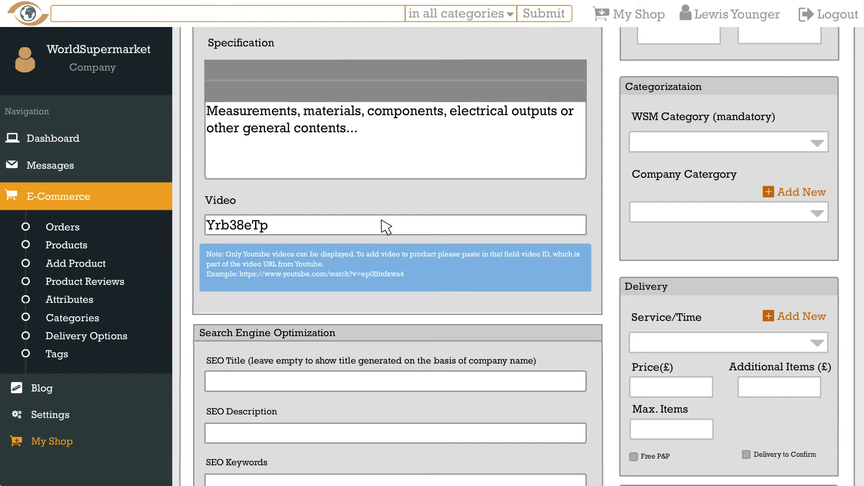
pyautogui.scroll(-3, 387, 227)
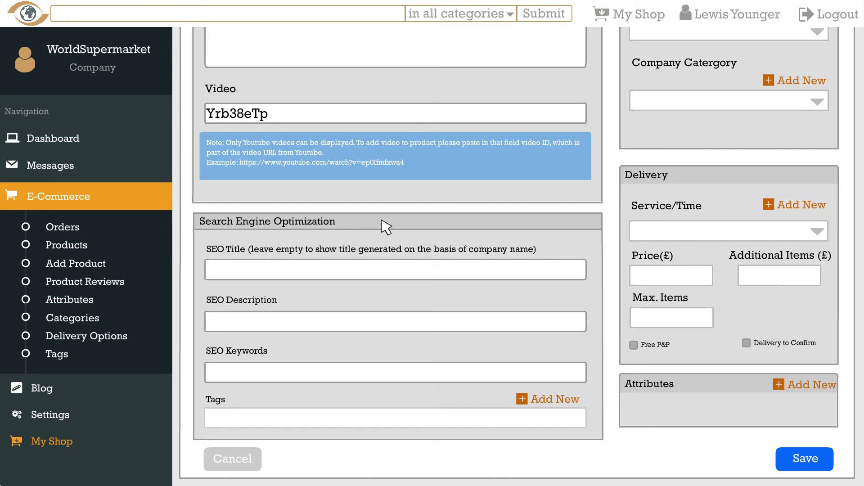
# Set SEO title 'Red Wine - Free Delivery', description 'Get Red Wine Straight From The Vineyard.', keywords wine, alcohol, french, vineyard.
pyautogui.click(335, 270)
pyautogui.write('Red Wine')
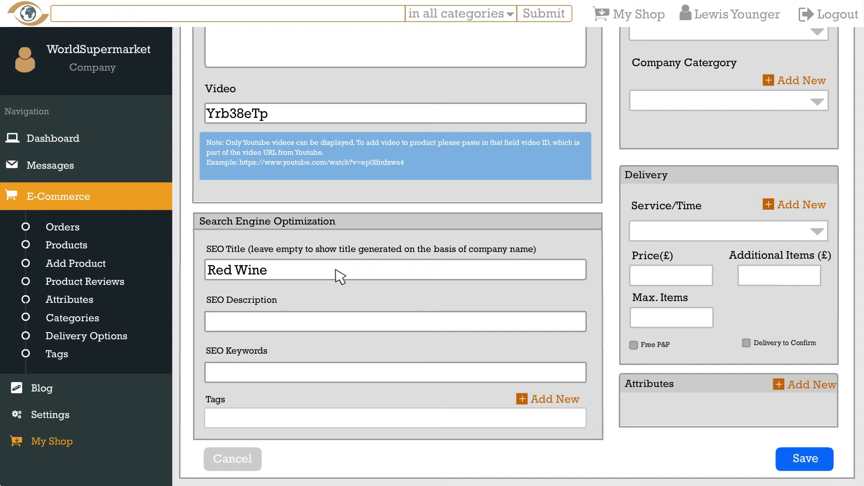
pyautogui.write('- Free Delivery')
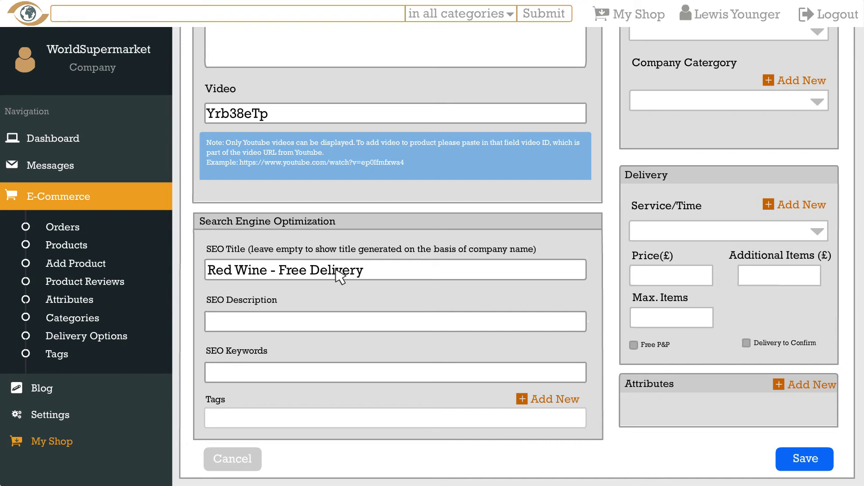
pyautogui.click(370, 316)
pyautogui.write('Get Red Wine Straight From The Vineyard.')
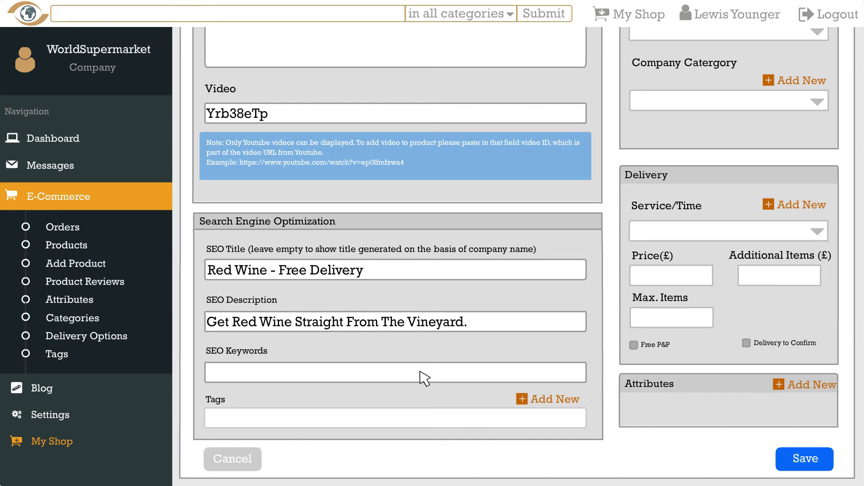
pyautogui.click(425, 378)
pyautogui.write('wine, alcohol, french, vineyard')
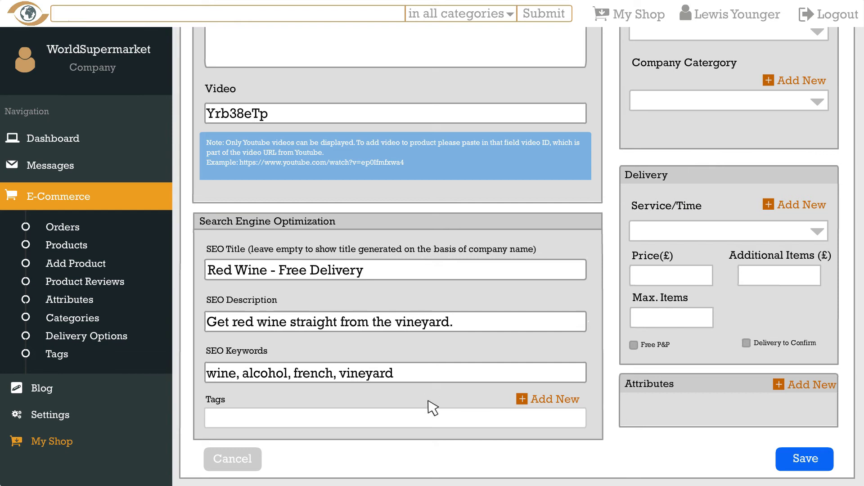
# Create a 'Red Wine' tag via Tags + Add New for the product.
pyautogui.click(408, 422)
pyautogui.write('Re')
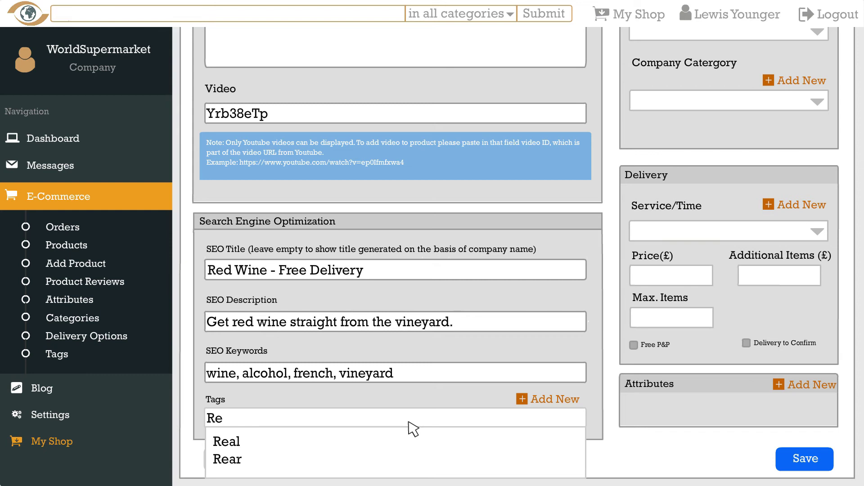
pyautogui.write('d')
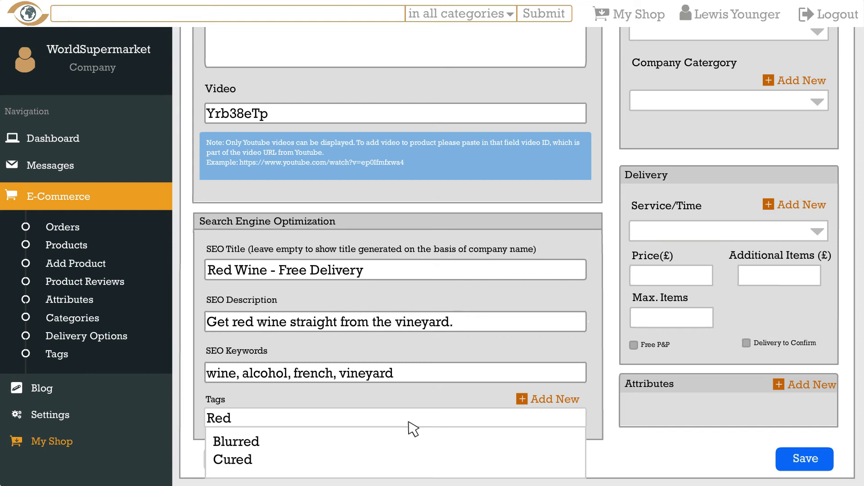
pyautogui.click(522, 399)
pyautogui.click(450, 130)
pyautogui.write('Red Wine')
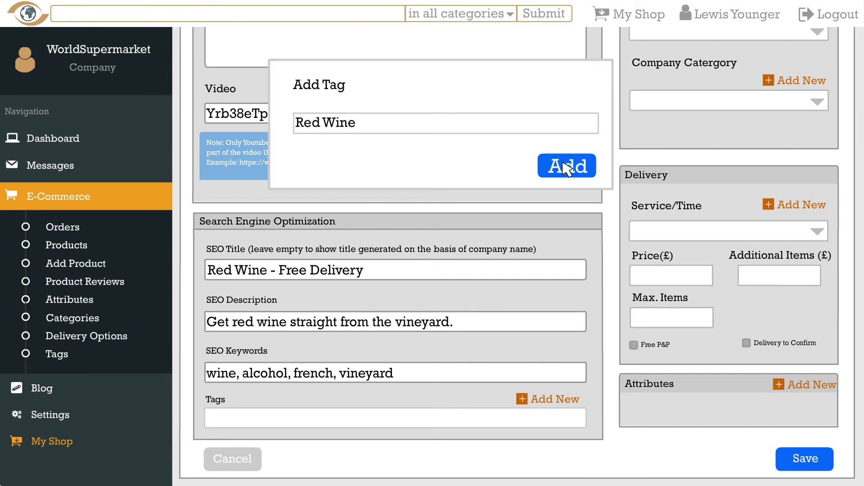
pyautogui.click(563, 167)
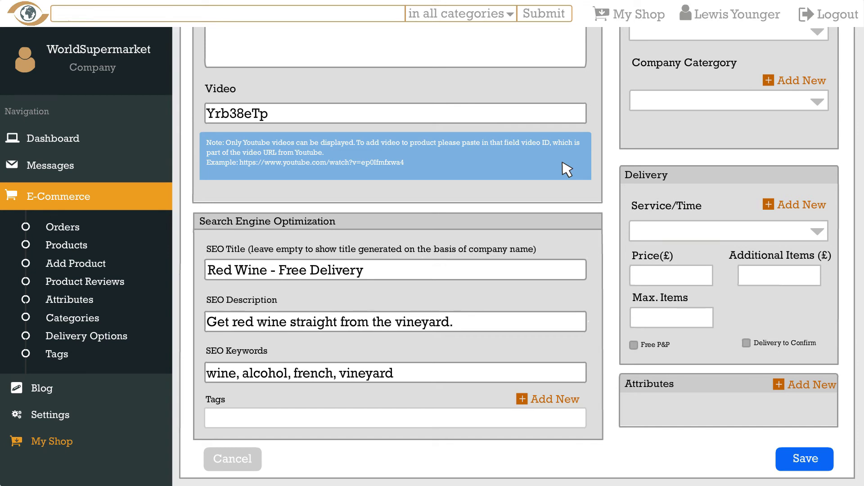
pyautogui.scroll(15, 567, 171)
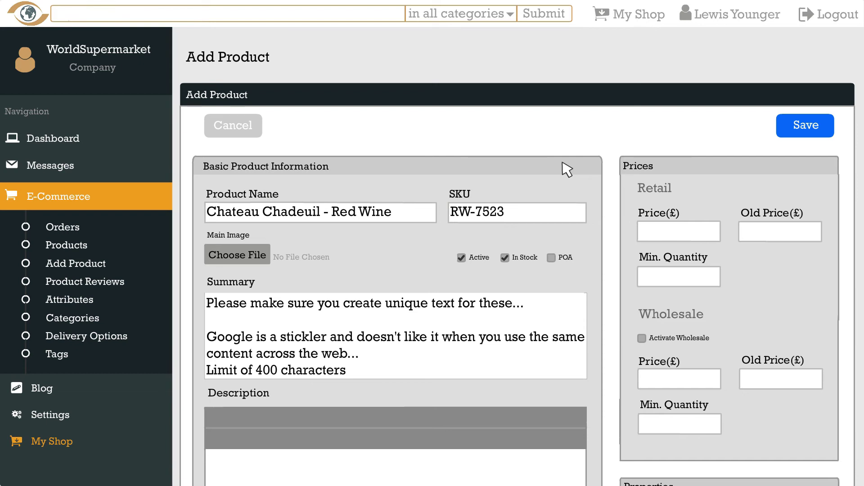
# Set the retail price to 20.00, old price 50.00 and minimum quantity 1.
pyautogui.click(660, 236)
pyautogui.write('20.00')
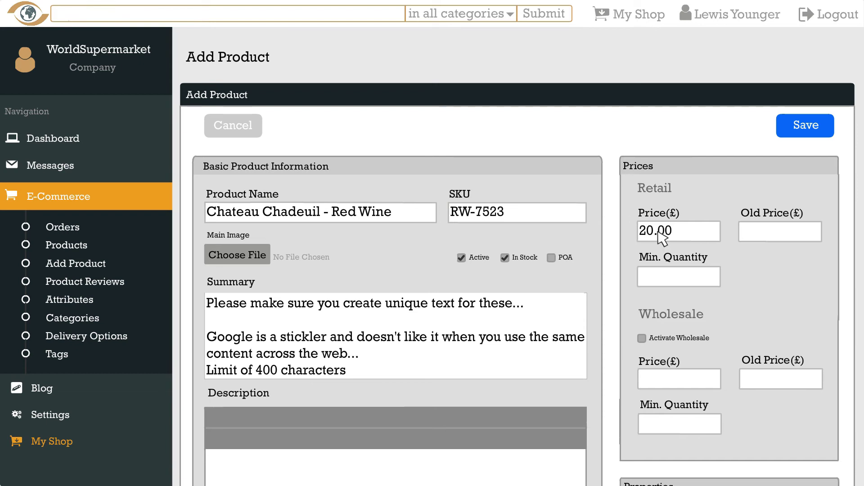
pyautogui.click(695, 284)
pyautogui.write('1')
pyautogui.click(755, 234)
pyautogui.write('50.00')
# Activate wholesale pricing at 16.50 for a minimum quantity of 10.
pyautogui.click(642, 338)
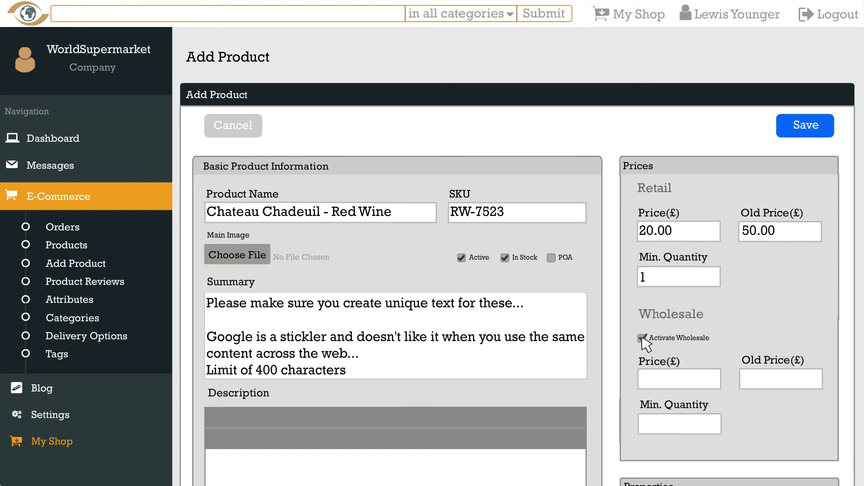
pyautogui.click(689, 383)
pyautogui.write('16.50')
pyautogui.press('Tab')
pyautogui.write('10')
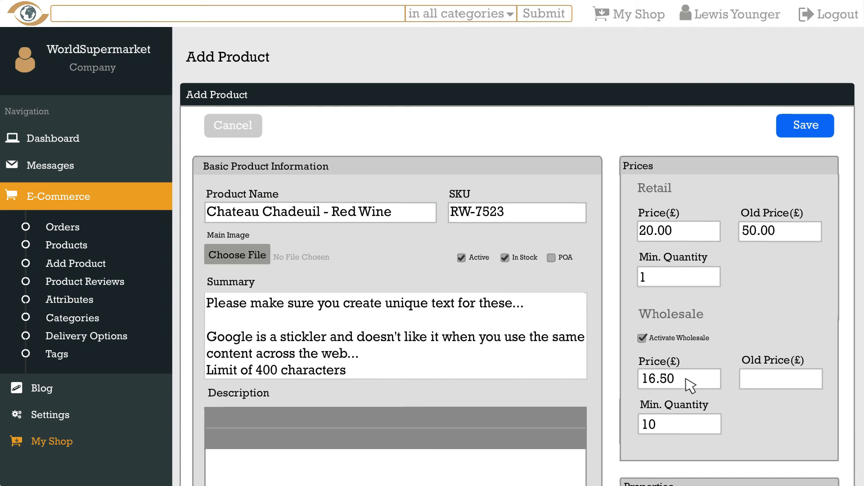
# Enter a stock of 500 and a product weight of 0.25 kg.
pyautogui.scroll(-10, 691, 385)
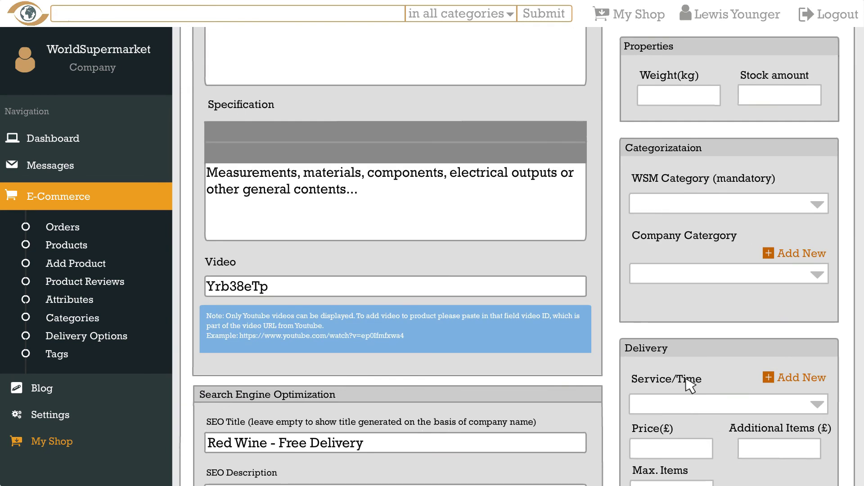
pyautogui.click(794, 98)
pyautogui.write('500')
pyautogui.click(705, 103)
pyautogui.write('0.25')
# Choose Food & Drink as the WSM category and add a new 'Red Wine' company category.
pyautogui.click(823, 212)
pyautogui.click(813, 259)
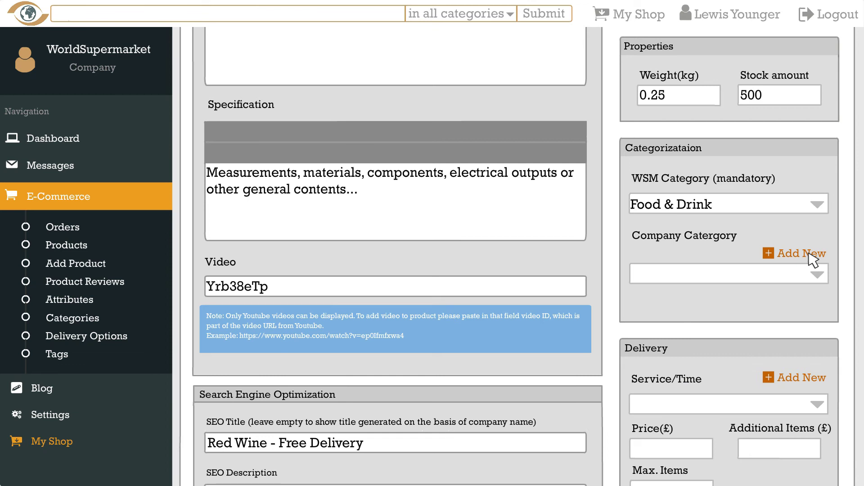
pyautogui.click(775, 254)
pyautogui.click(575, 129)
pyautogui.write('Red Wine')
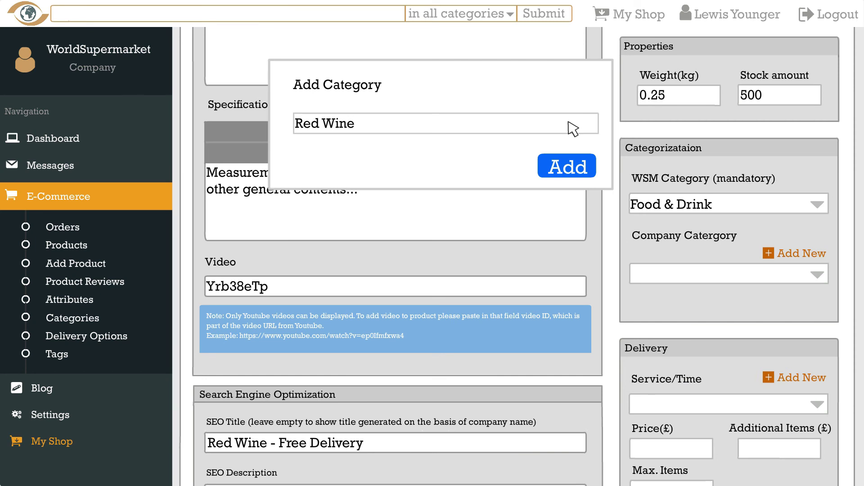
pyautogui.click(550, 167)
# Choose 1 - 3 Day Delivery, enter prices 1.00 and 0.50, then tick Free P&P.
pyautogui.scroll(-4, 550, 168)
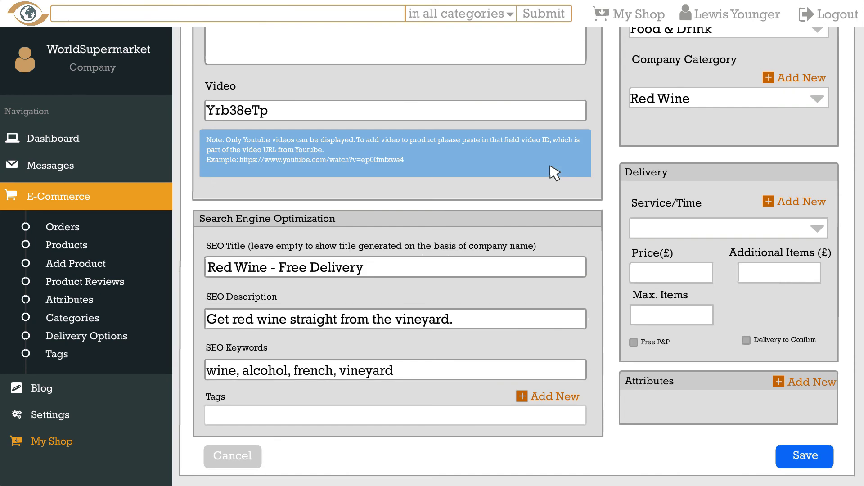
pyautogui.click(724, 228)
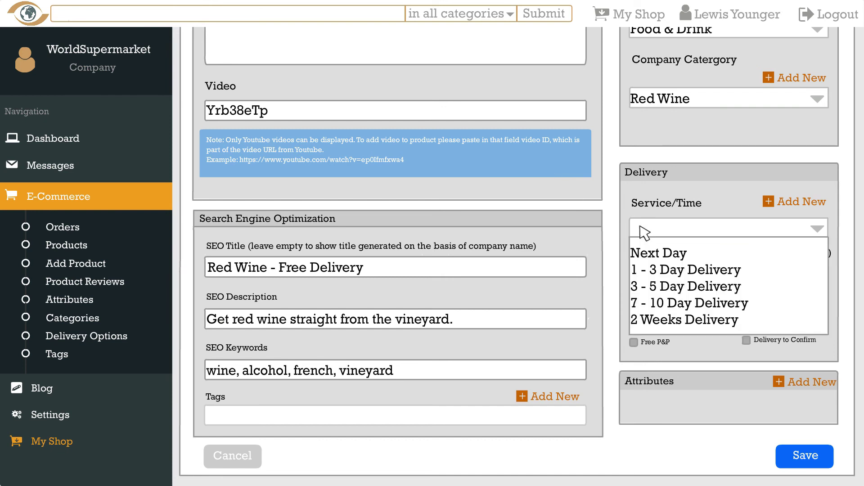
pyautogui.click(644, 269)
pyautogui.click(679, 276)
pyautogui.write('1.00')
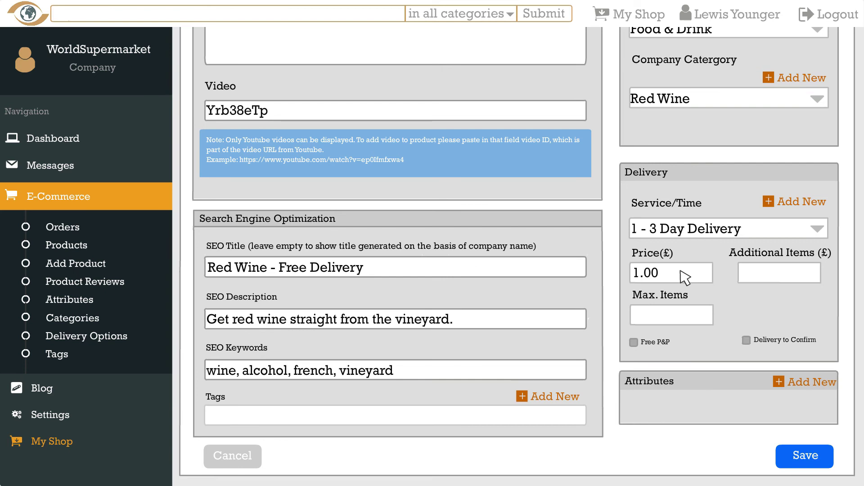
pyautogui.press('Tab')
pyautogui.write('0')
pyautogui.press('BackSpace')
pyautogui.write('1.00')
pyautogui.press('BackSpace')
pyautogui.press('BackSpace')
pyautogui.press('BackSpace')
pyautogui.press('BackSpace')
pyautogui.write('0.50')
pyautogui.click(634, 342)
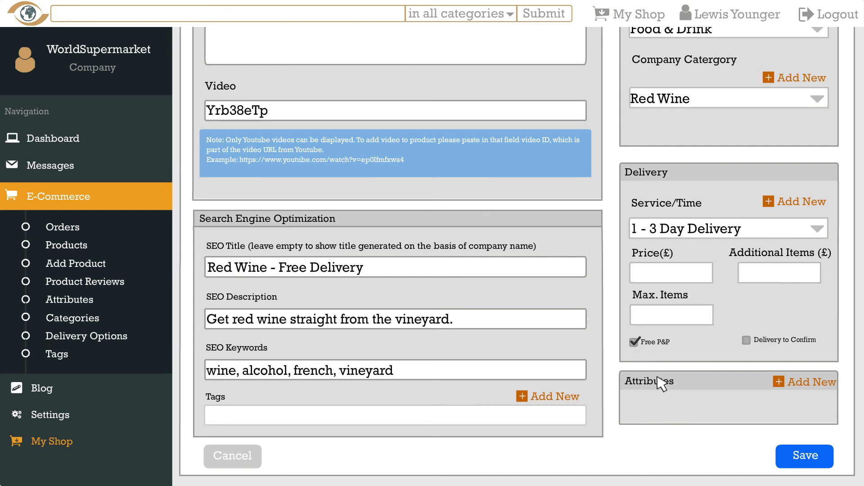
# Add a 'Gift Wrapping' attribute, save the red wine product, and go to Orders.
pyautogui.click(781, 384)
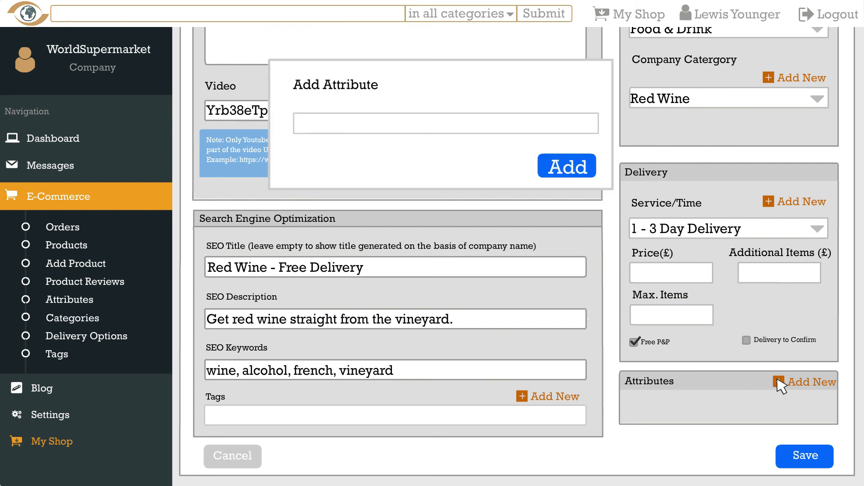
pyautogui.click(532, 123)
pyautogui.write('Gift Wrapping')
pyautogui.click(564, 161)
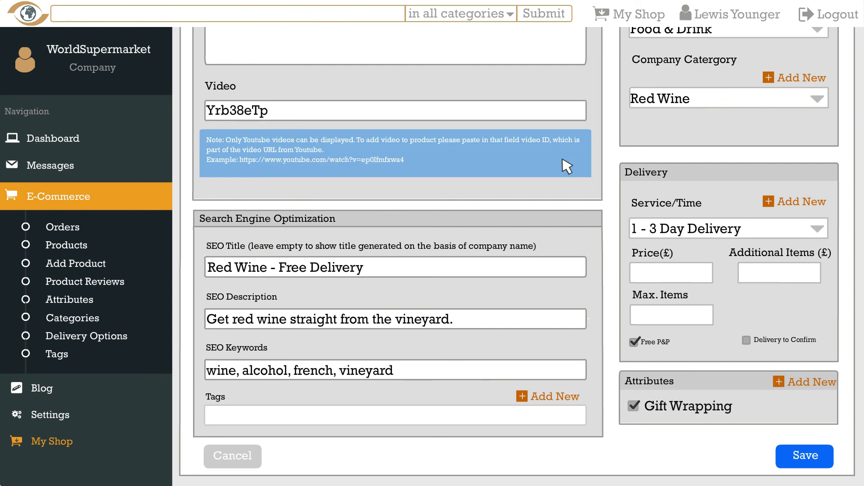
pyautogui.click(806, 456)
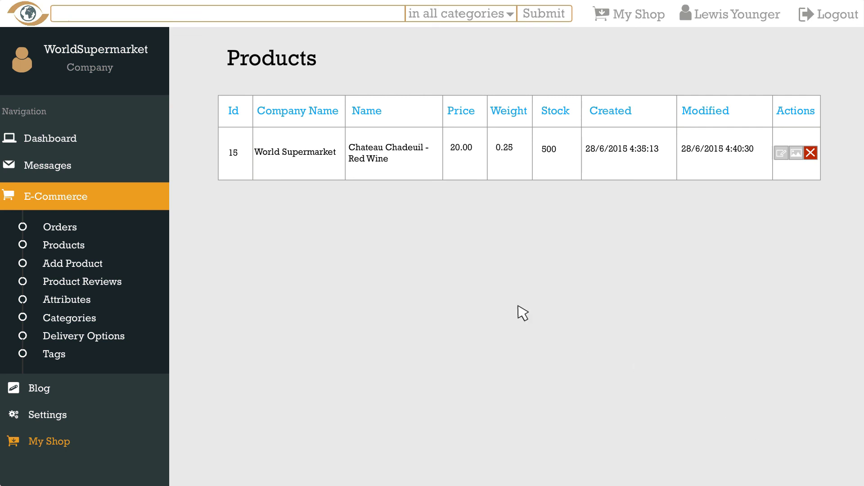
pyautogui.click(77, 226)
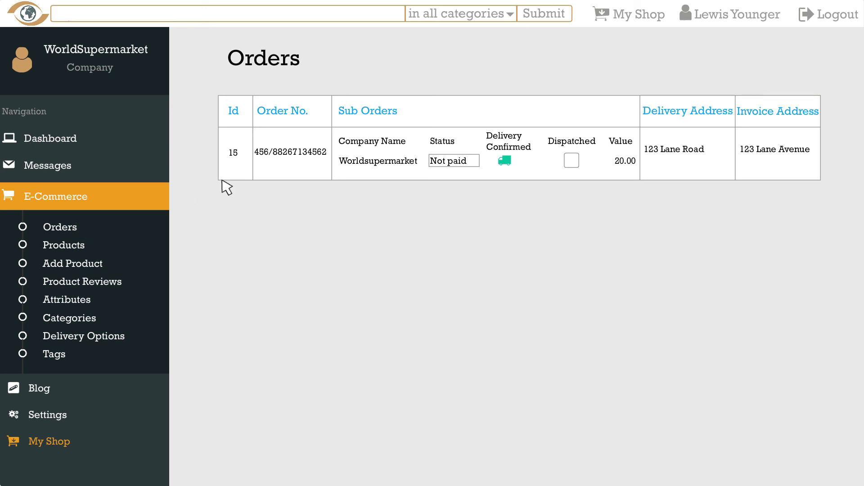
# Set the 20.00 order's status to Paid and tick Dispatched.
pyautogui.click(452, 160)
pyautogui.click(451, 207)
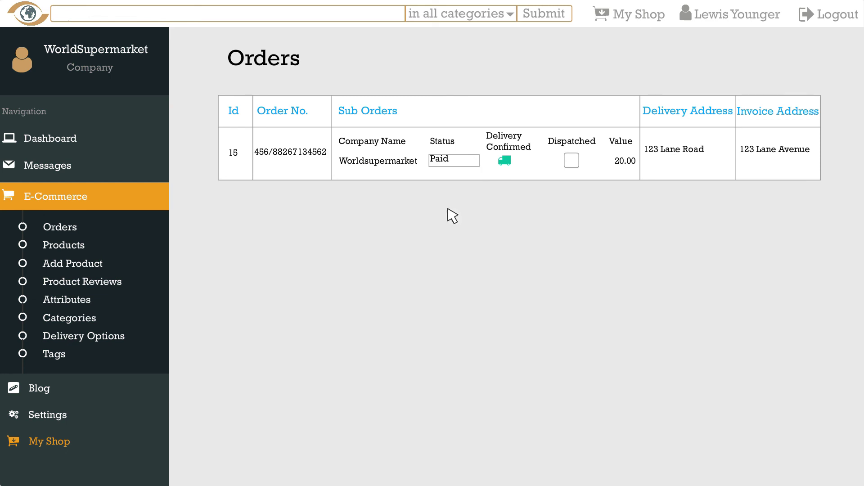
pyautogui.click(571, 161)
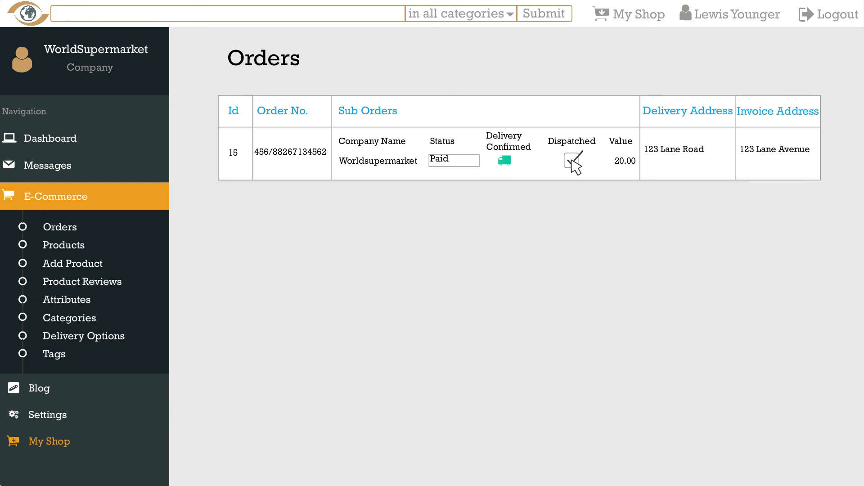